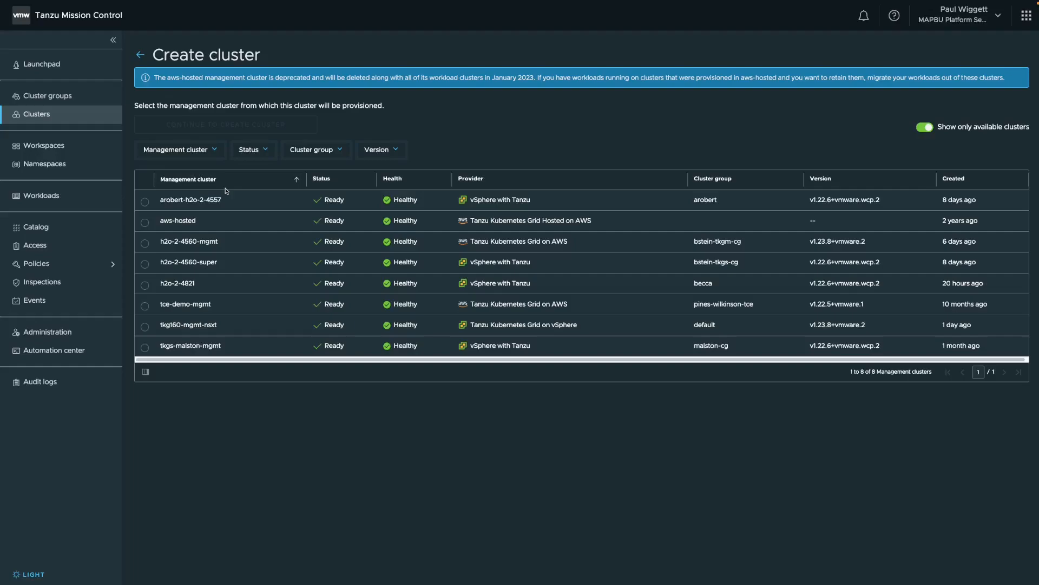
# Choose tkg160-mgmt-nsxt as the management cluster and tkg-clusters as the provisioner for the new cluster.
pyautogui.click(145, 327)
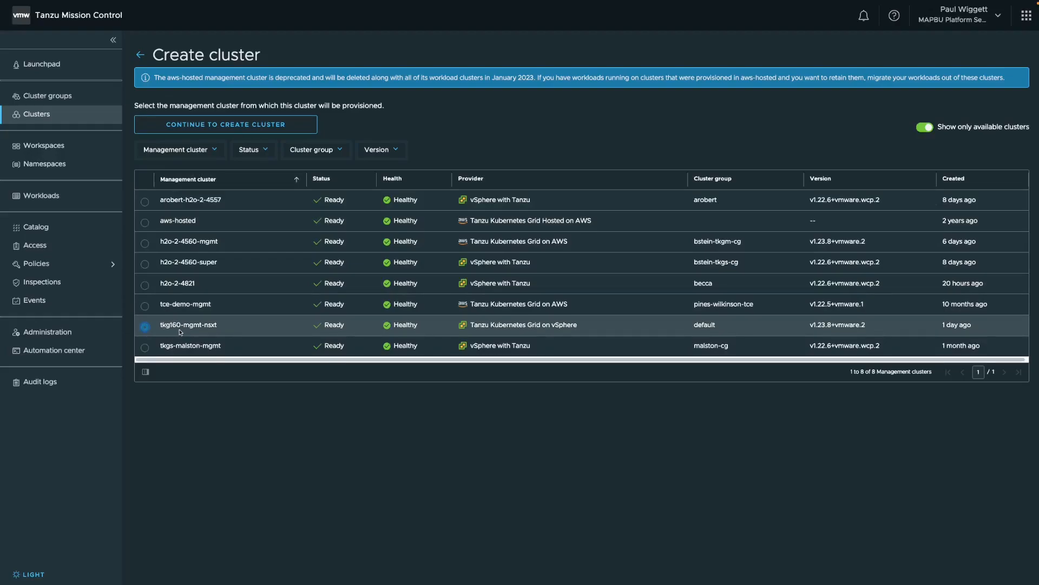
pyautogui.click(234, 126)
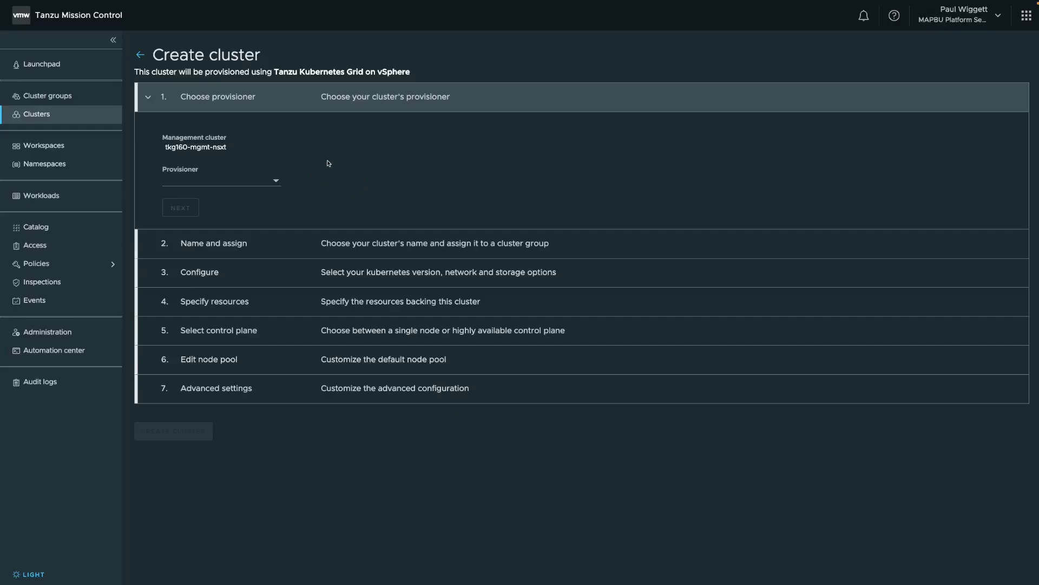
pyautogui.click(276, 183)
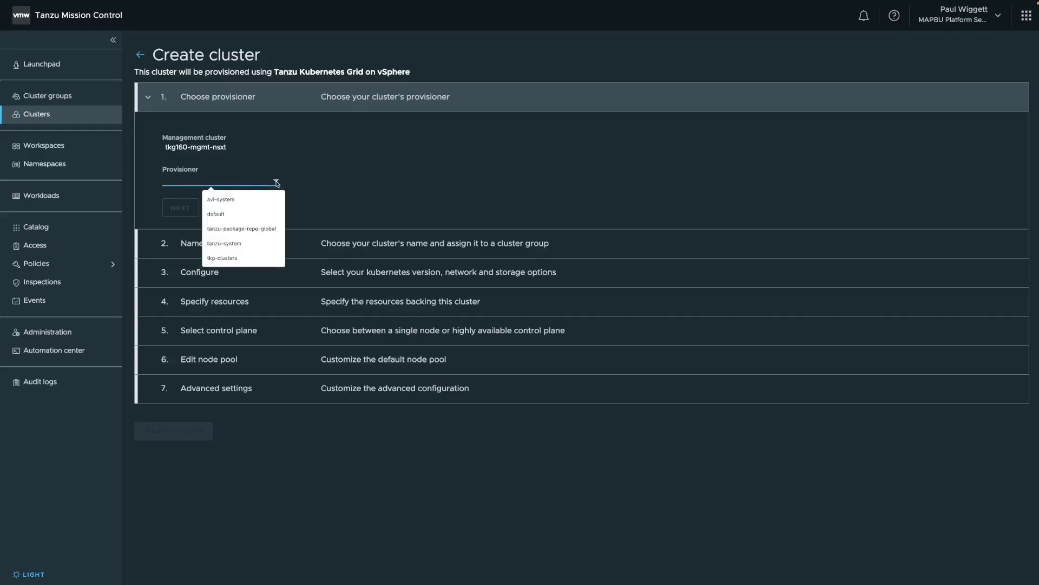
pyautogui.click(223, 259)
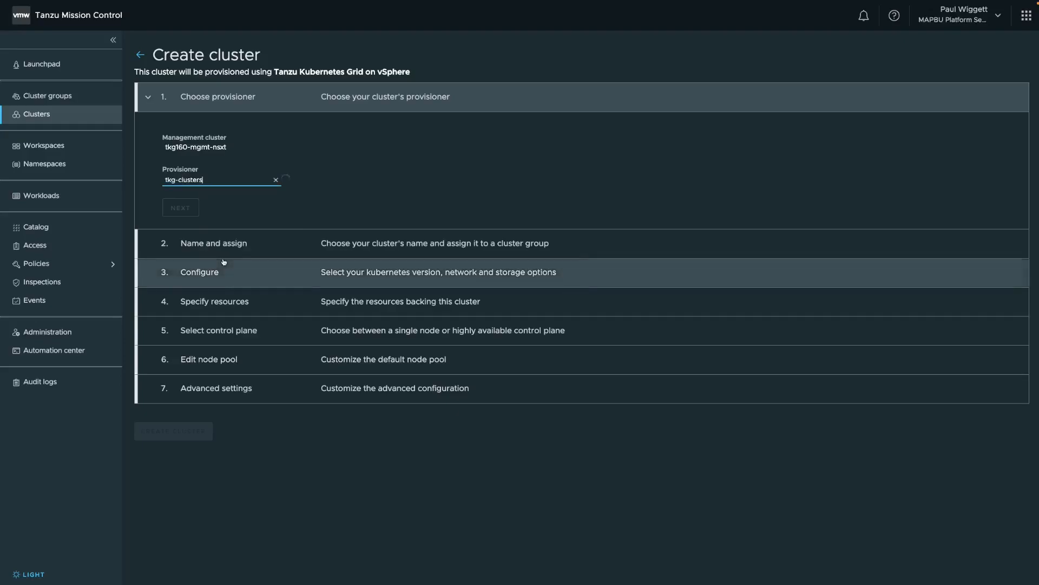
pyautogui.click(178, 211)
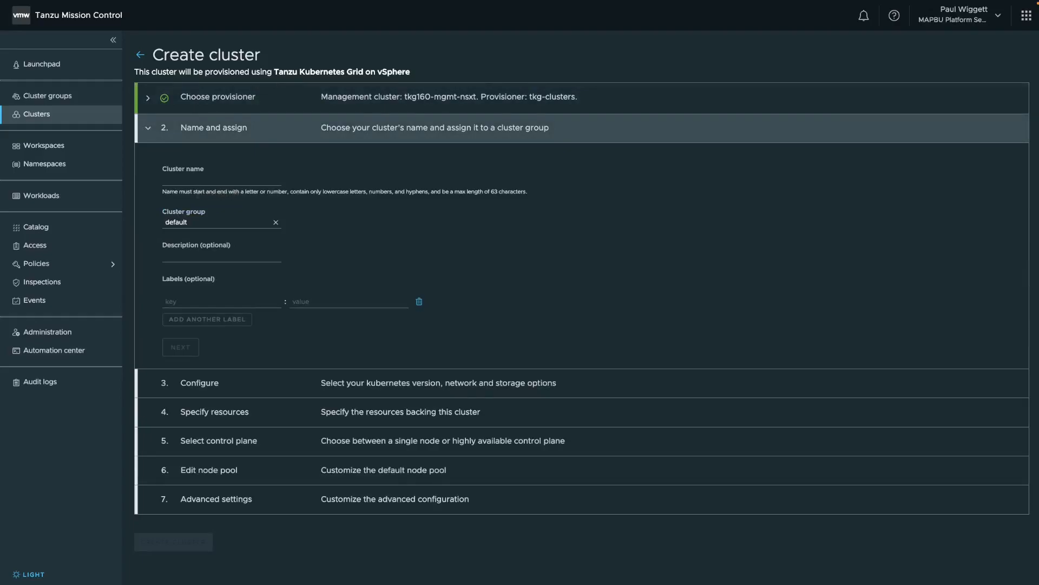
# Name the cluster tkg160-sharedsvc-nsx, keep it in the default cluster group, and complete the name and assignment section.
pyautogui.click(179, 183)
pyautogui.write('tkg1')
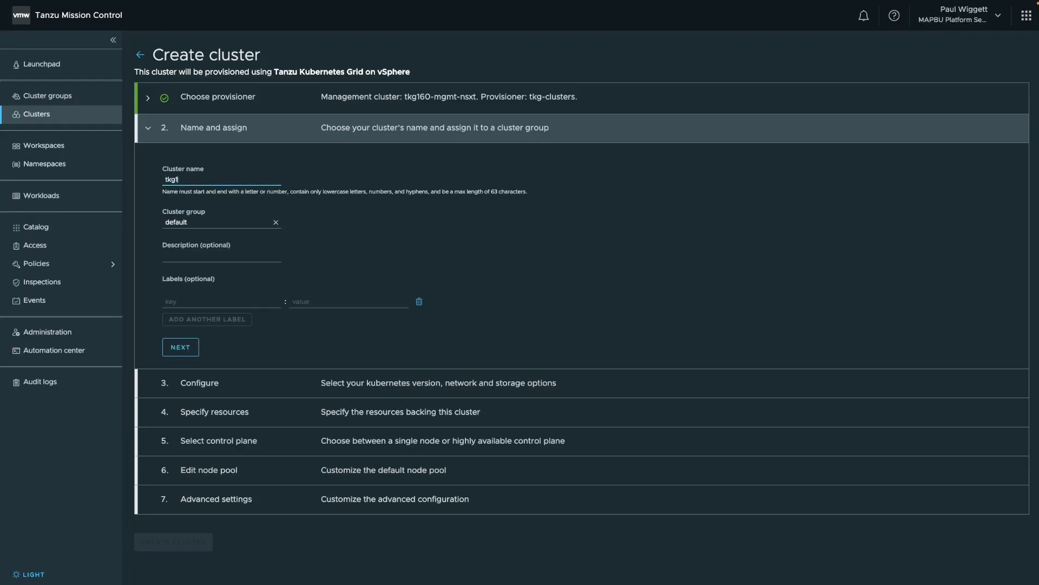
pyautogui.write('60-sharedsvc-nsx')
pyautogui.click(180, 346)
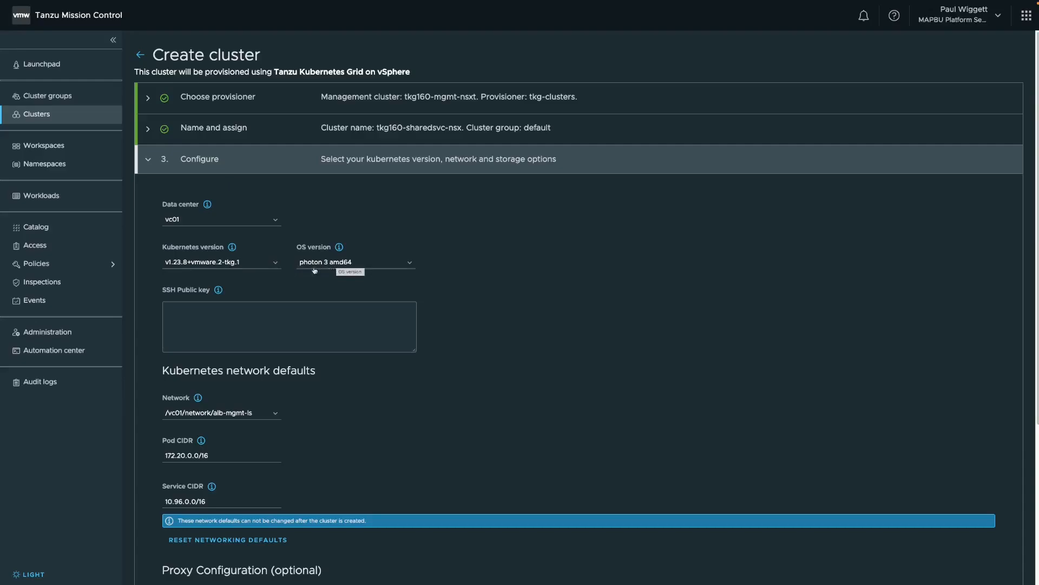
# Paste the SSH public key into the cluster configuration.
pyautogui.scroll(-3, 476, 297)
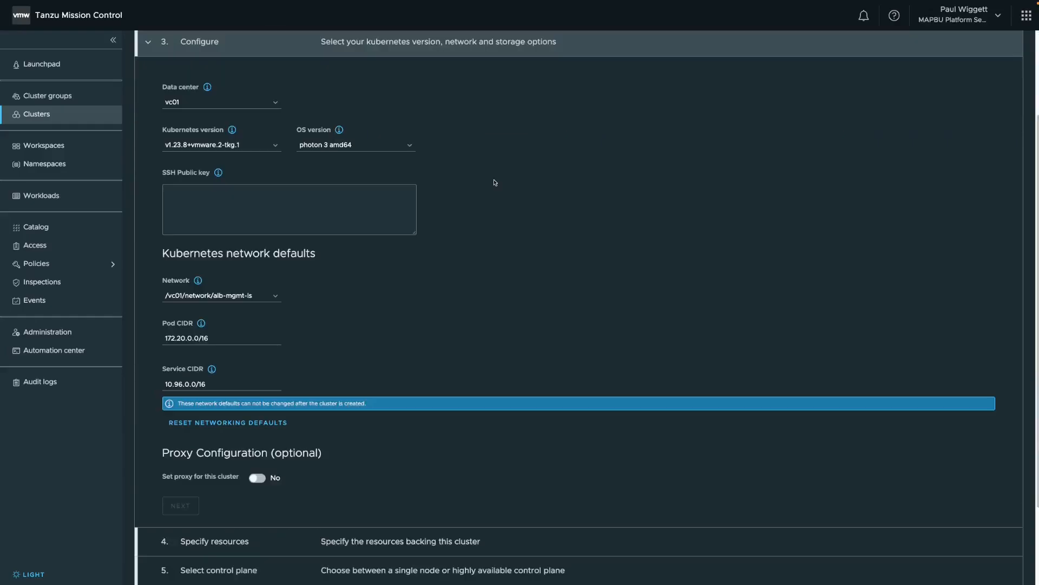
pyautogui.click(362, 190)
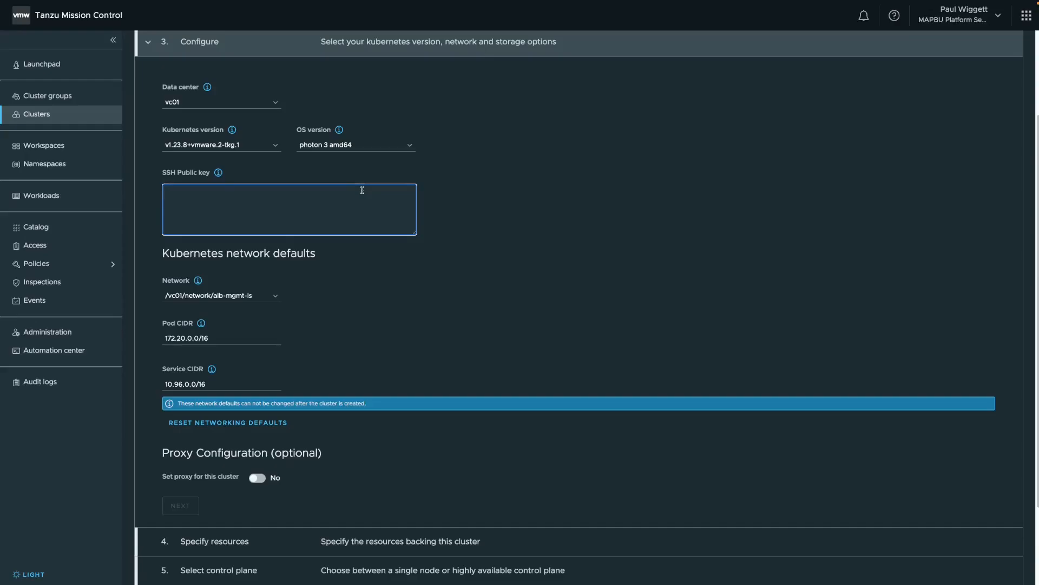
pyautogui.hotkey('ctrl', 'v')
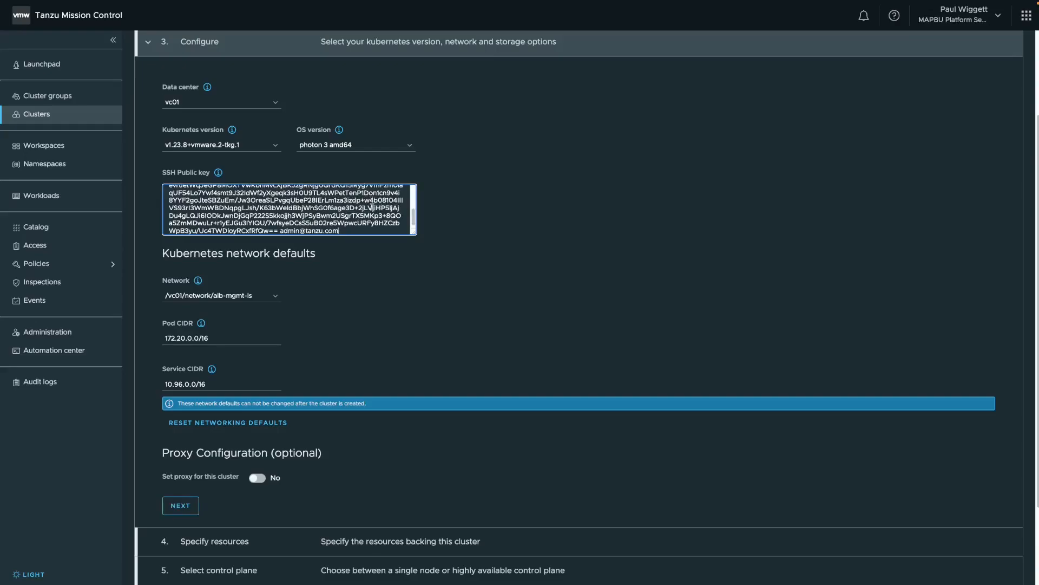
# Set the Kubernetes network to /vc01/network/tkg-ss-ls and complete the configuration section.
pyautogui.scroll(-2, 330, 297)
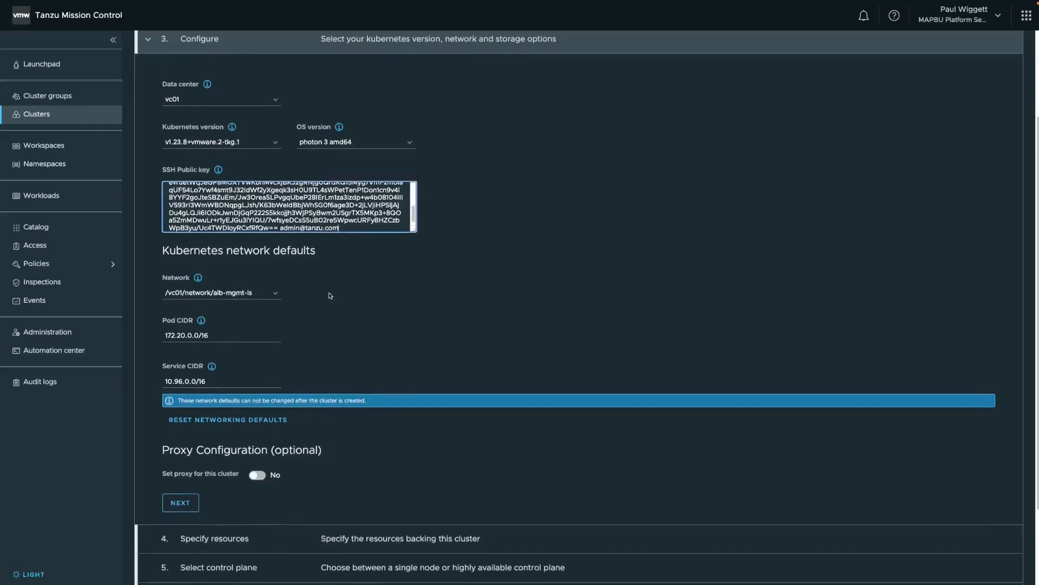
pyautogui.scroll(-1, 330, 295)
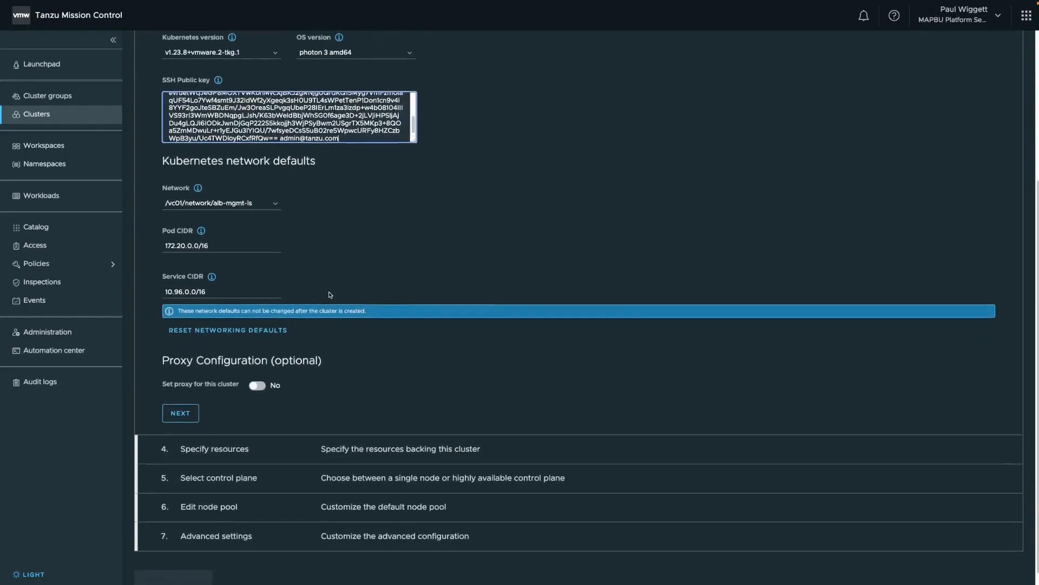
pyautogui.scroll(-1, 330, 273)
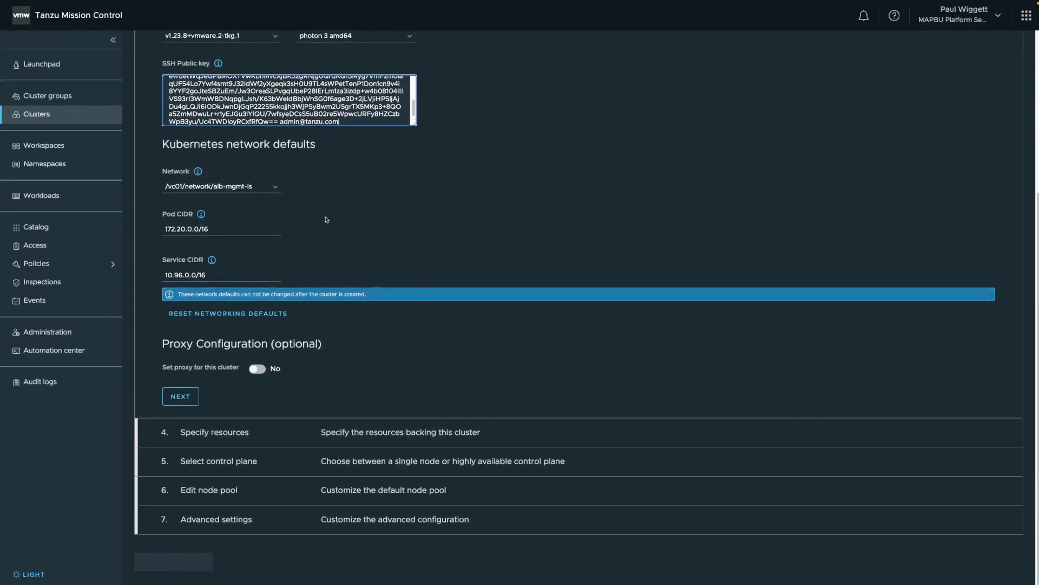
pyautogui.click(272, 189)
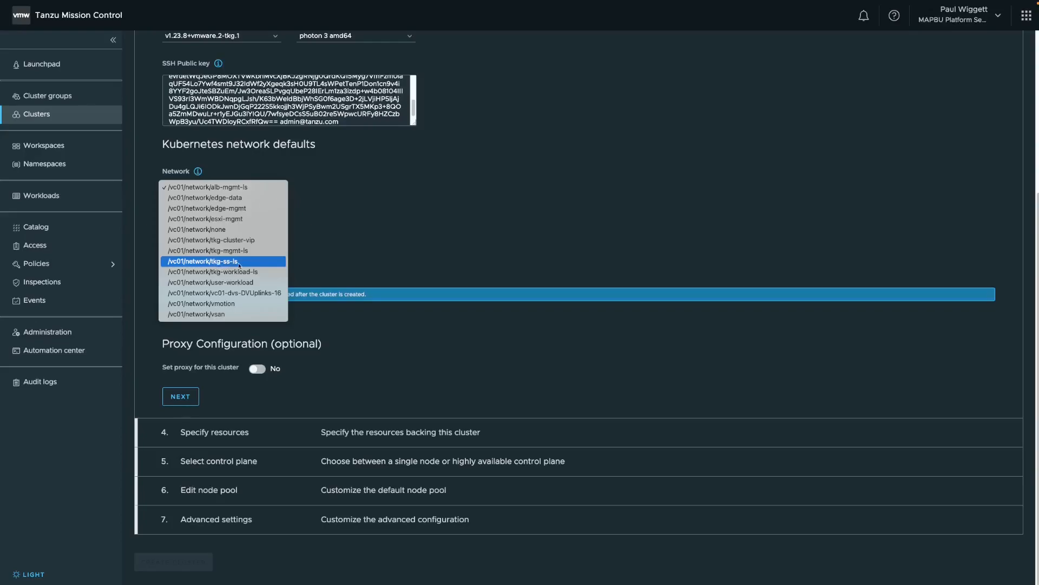
pyautogui.click(239, 264)
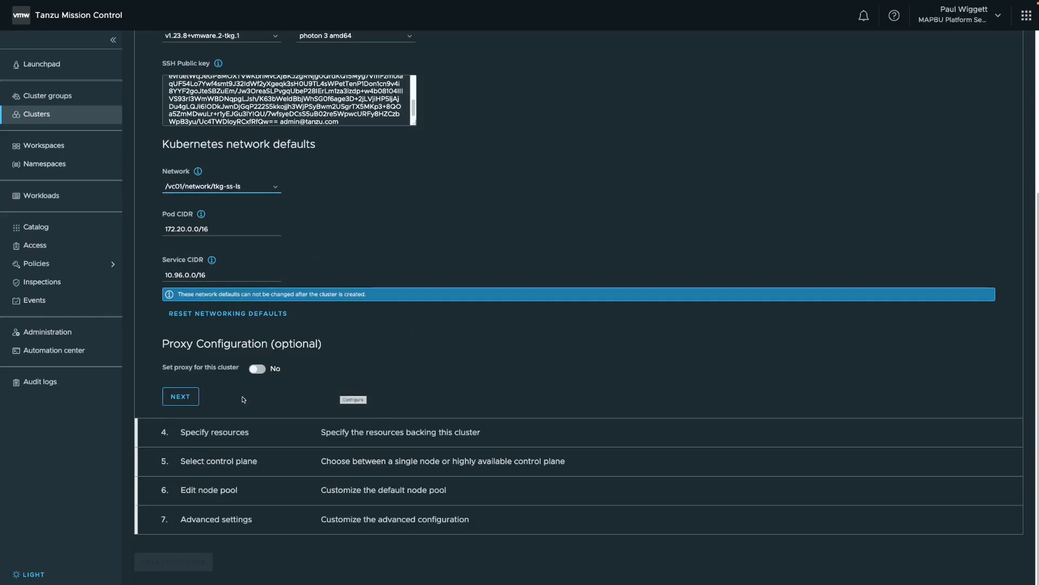
pyautogui.click(190, 398)
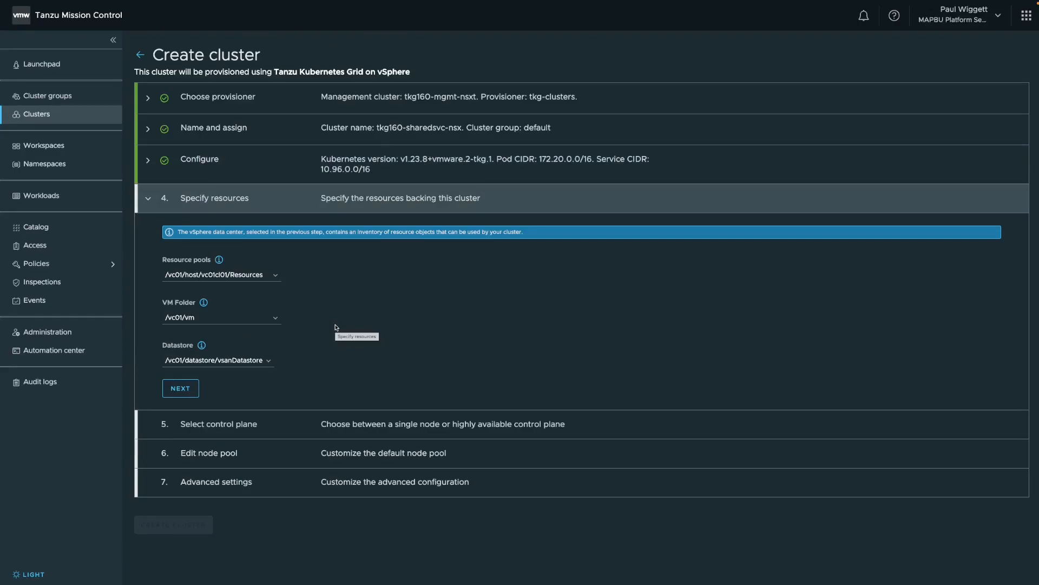
# Assign the resource pool /vc01/host/vc01cl01/Resources/TKG-Shared-SVC and the VM folder /vc01/vm/TKG-SS-VMs to the cluster.
pyautogui.click(275, 278)
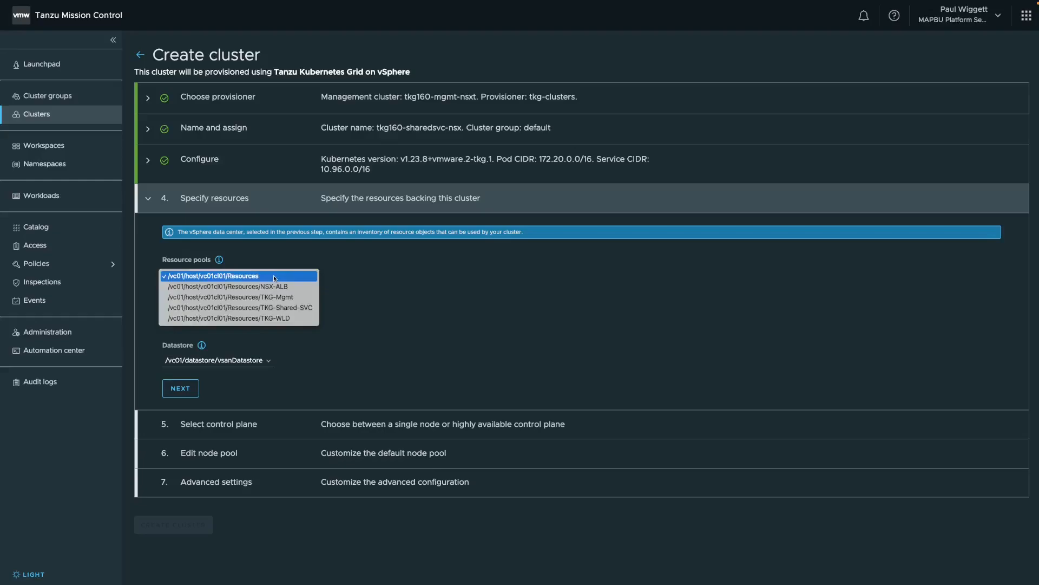
pyautogui.click(275, 308)
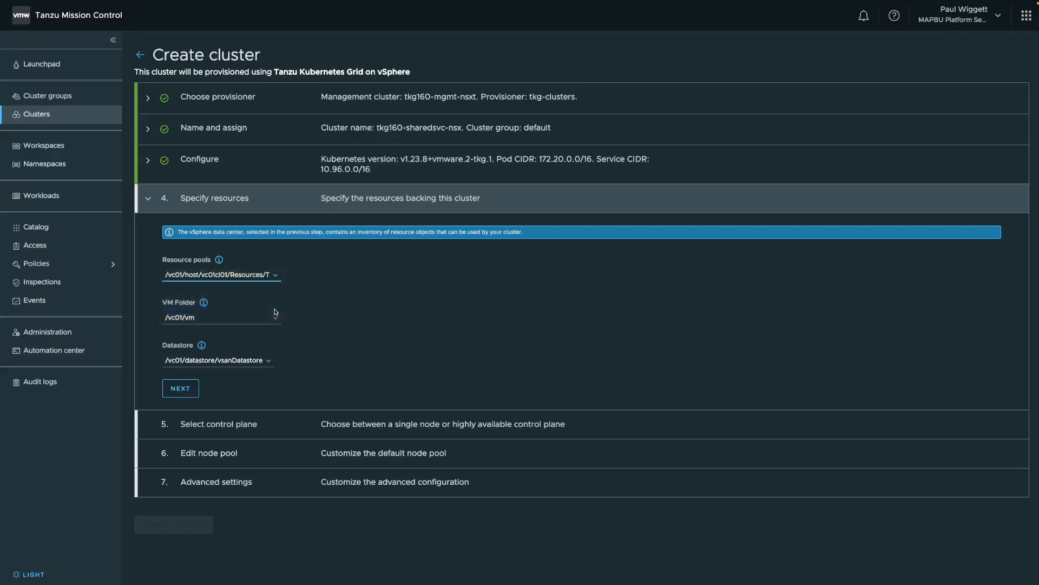
pyautogui.click(274, 323)
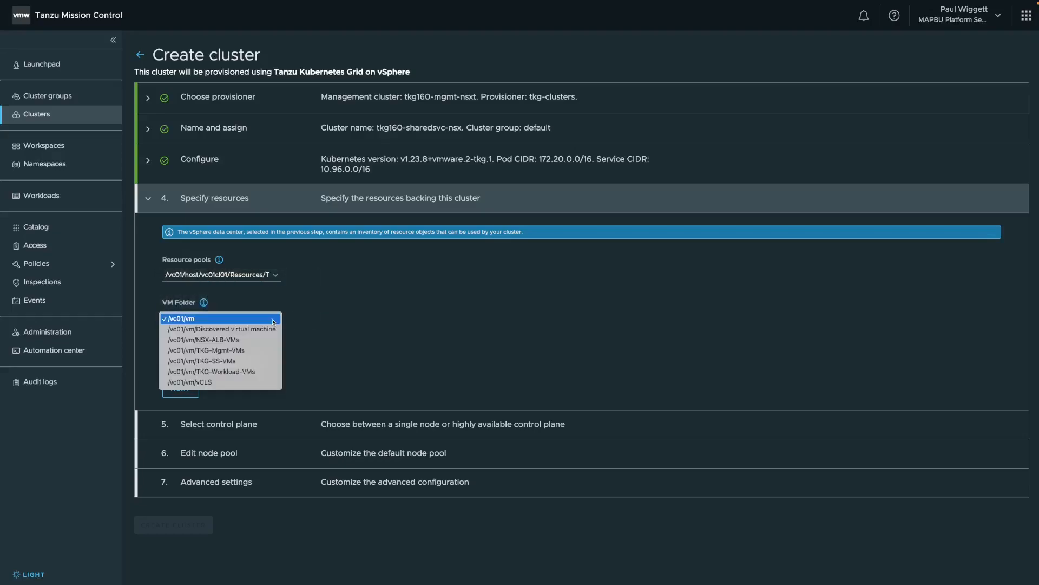
pyautogui.click(234, 361)
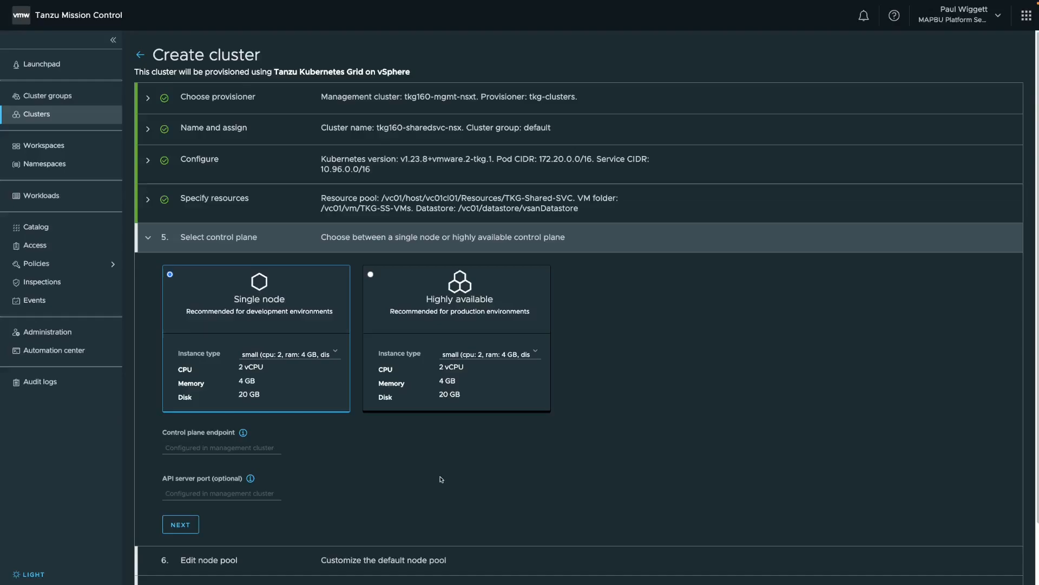
# Configure a highly available control plane with the extra large instance type (8 CPU, 32 GB RAM, 80 GB disk).
pyautogui.click(370, 274)
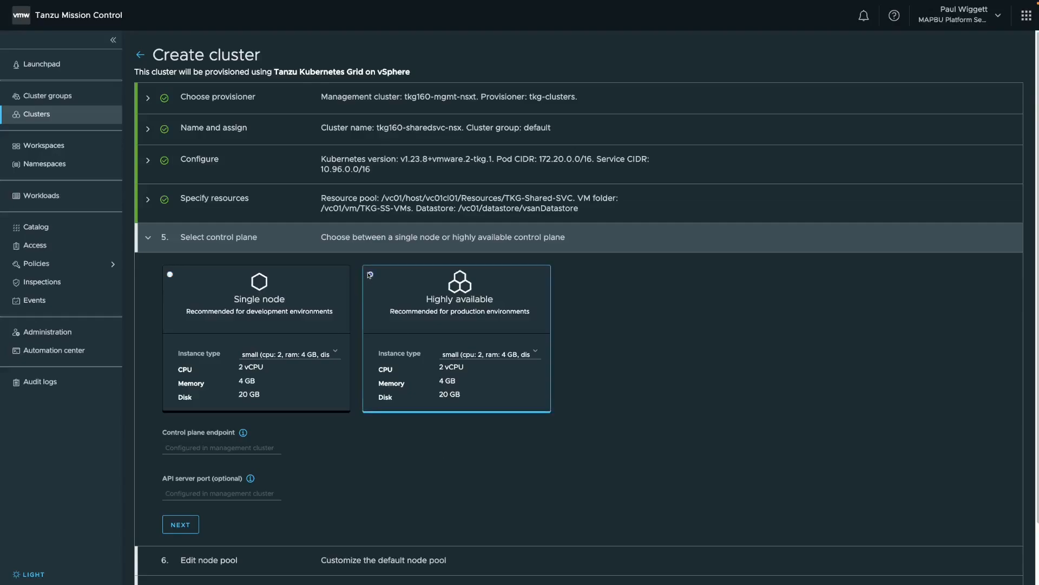
pyautogui.click(486, 355)
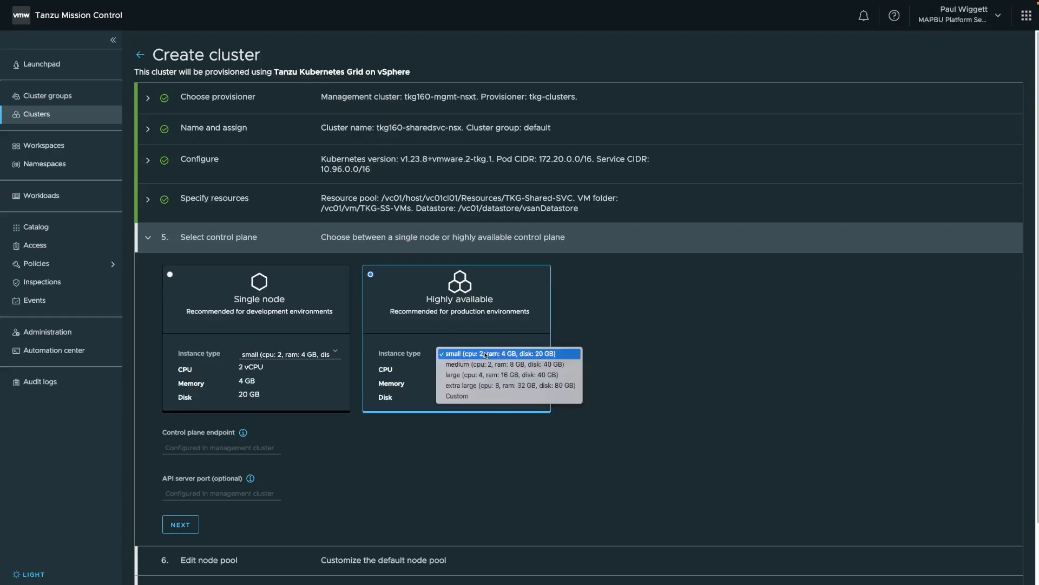
pyautogui.click(486, 387)
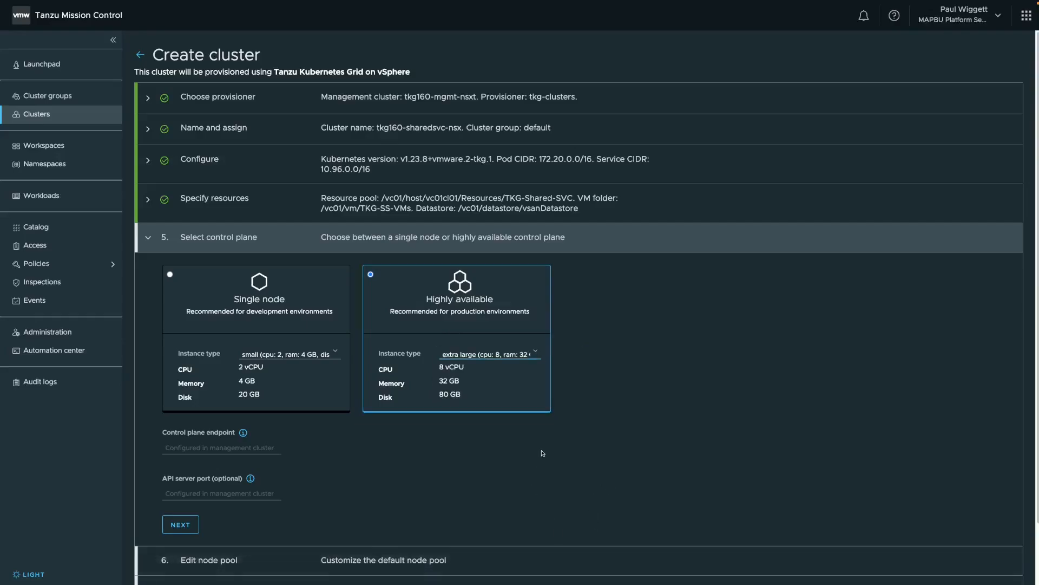
pyautogui.scroll(-1, 400, 449)
pyautogui.scroll(-2, 401, 449)
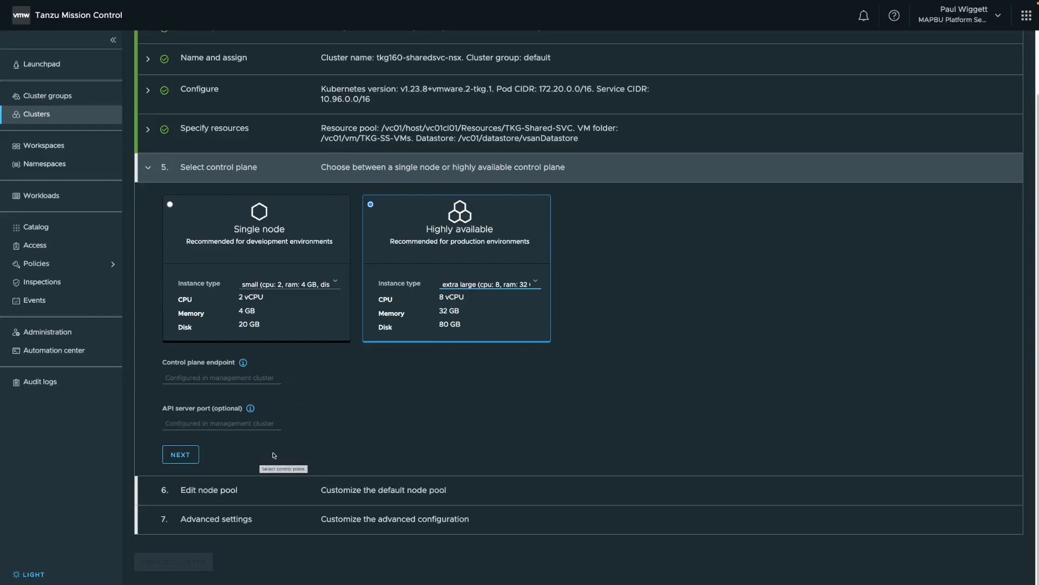
pyautogui.click(184, 455)
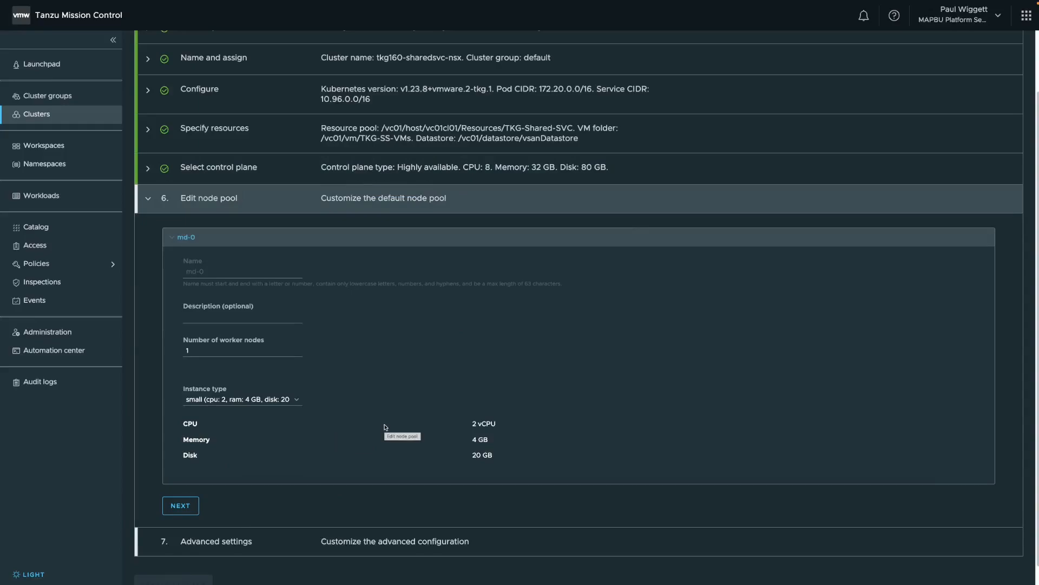
# Give the default node pool 3 worker nodes with the extra large instance type and complete the node pool section.
pyautogui.click(204, 354)
pyautogui.press('BackSpace')
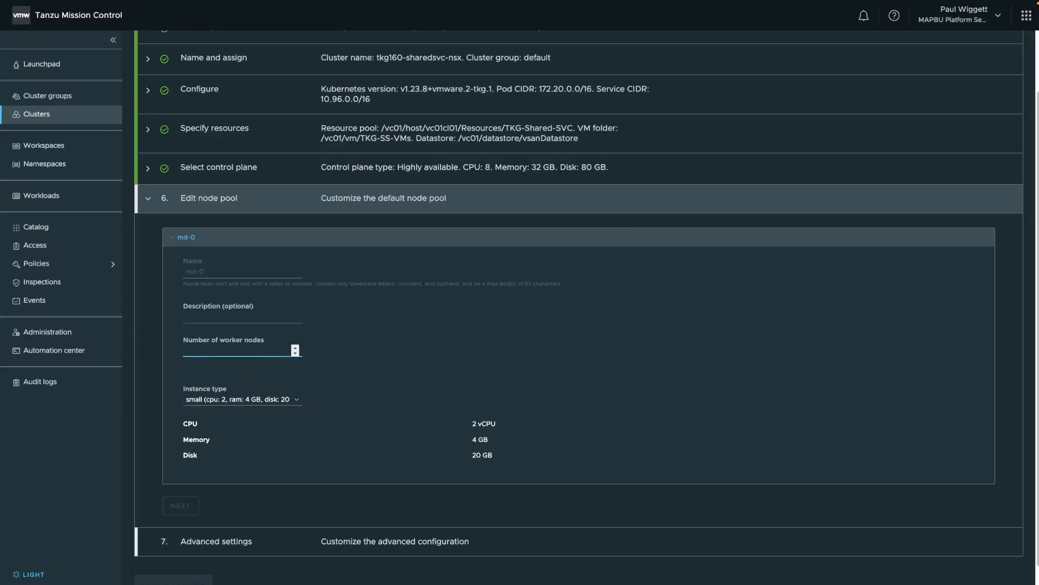
pyautogui.write('3')
pyautogui.click(252, 399)
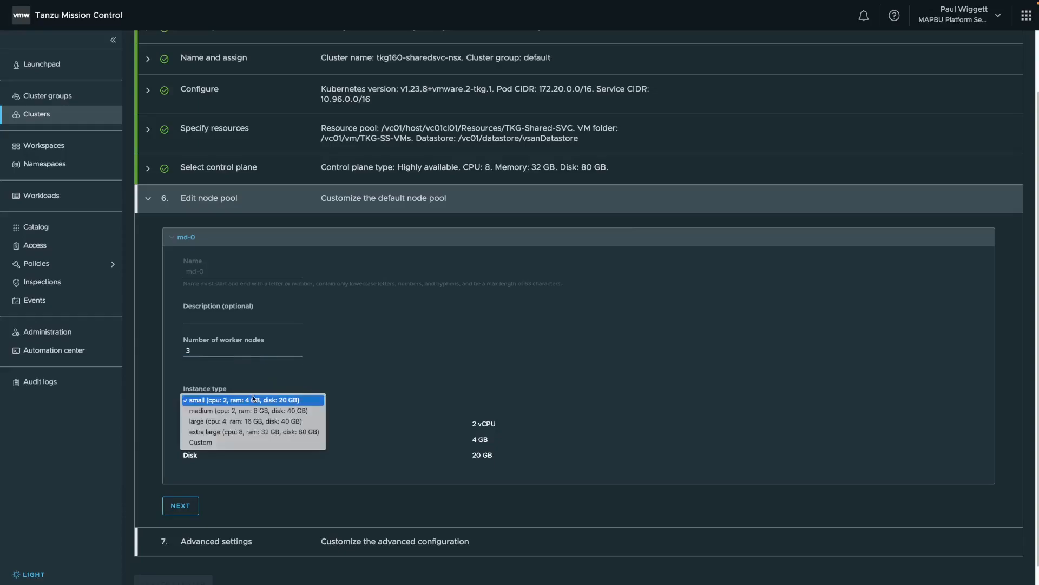
pyautogui.click(242, 431)
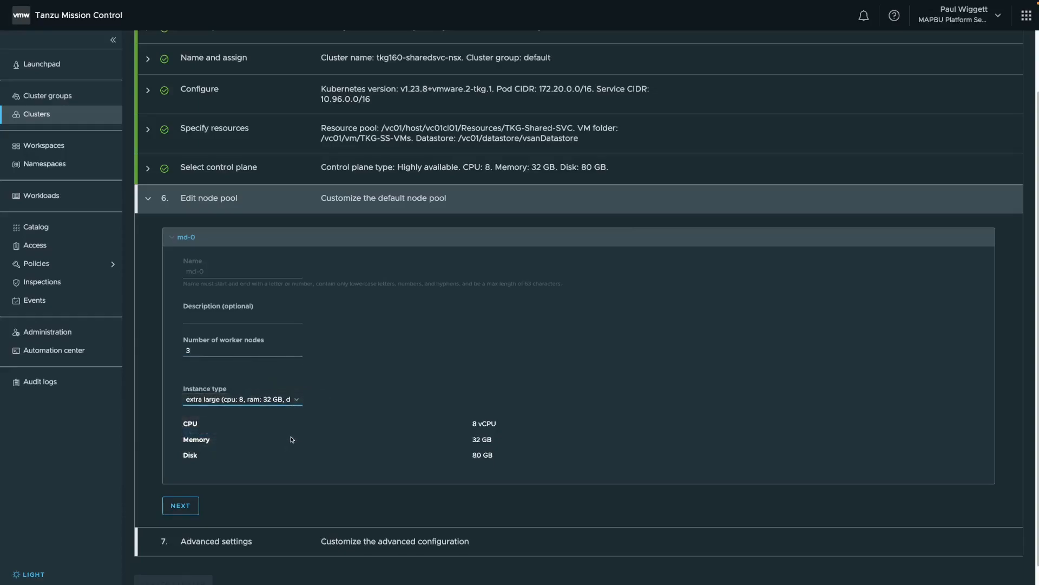
pyautogui.scroll(-1, 288, 439)
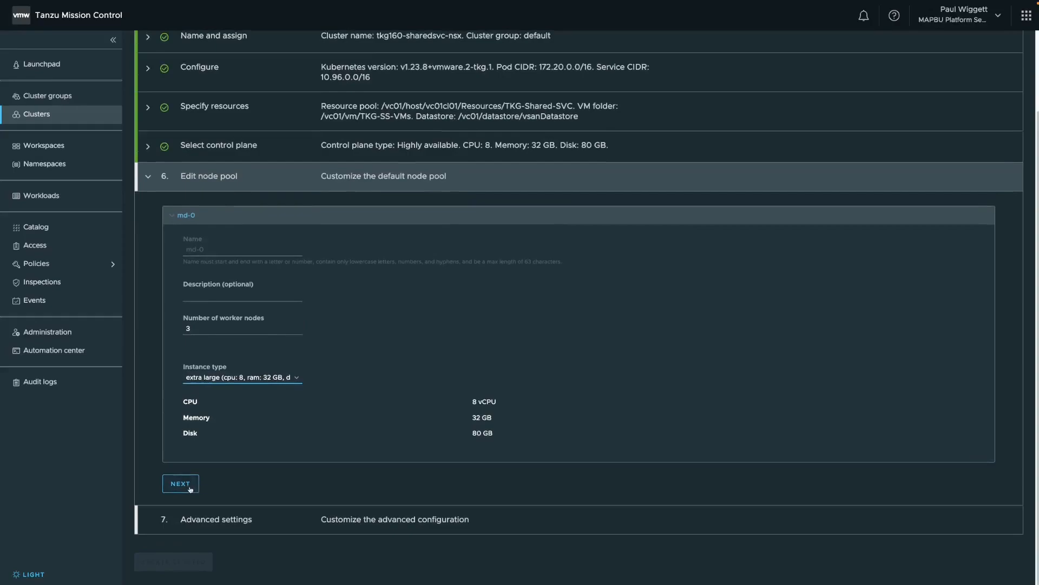
pyautogui.click(190, 489)
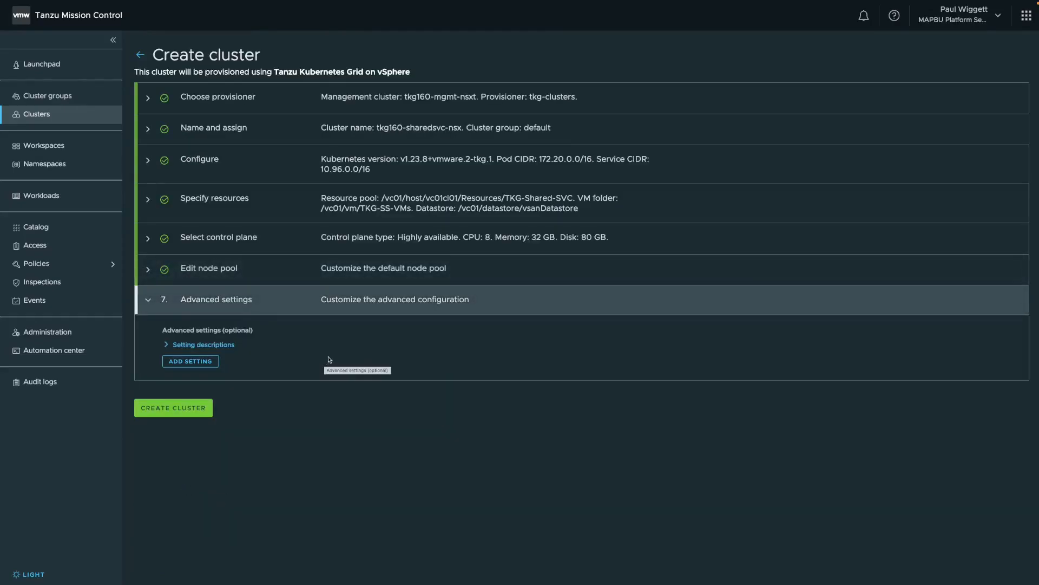
# Add an AVI_LABELS advanced setting as a JSON string with the key "type" and value "management", and create the cluster.
pyautogui.click(168, 346)
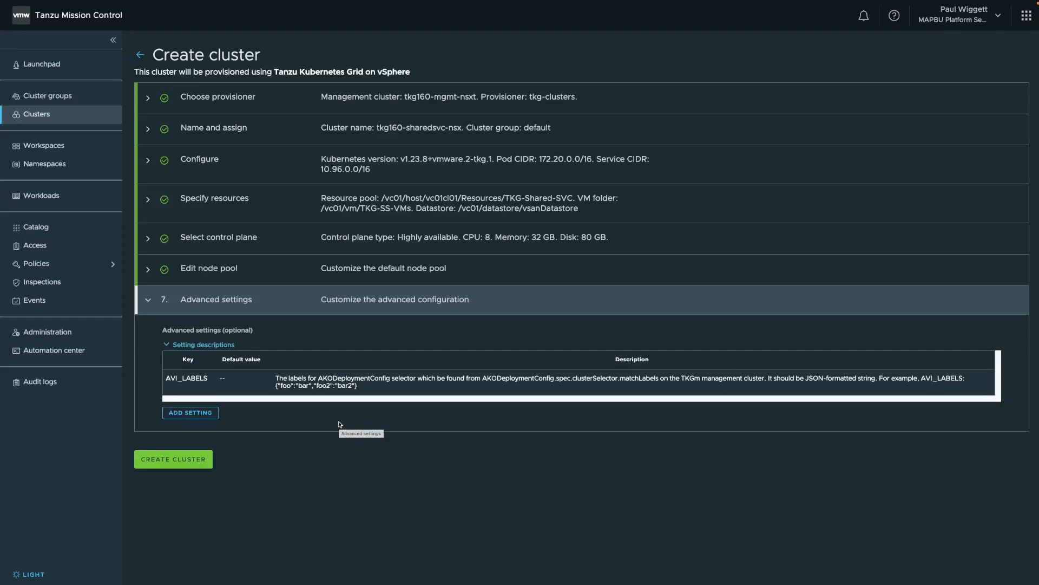
pyautogui.click(196, 413)
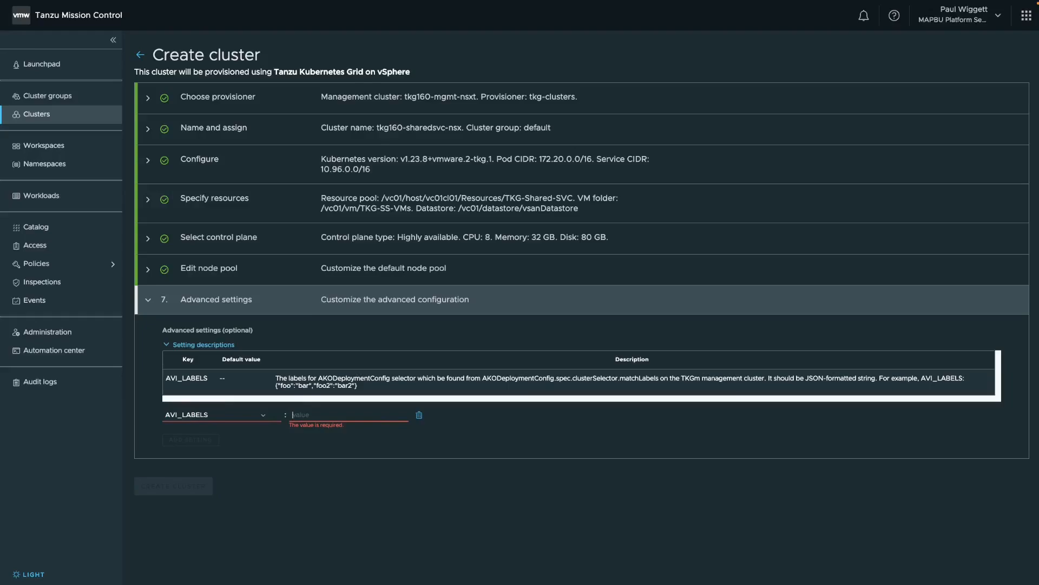
pyautogui.write('{')
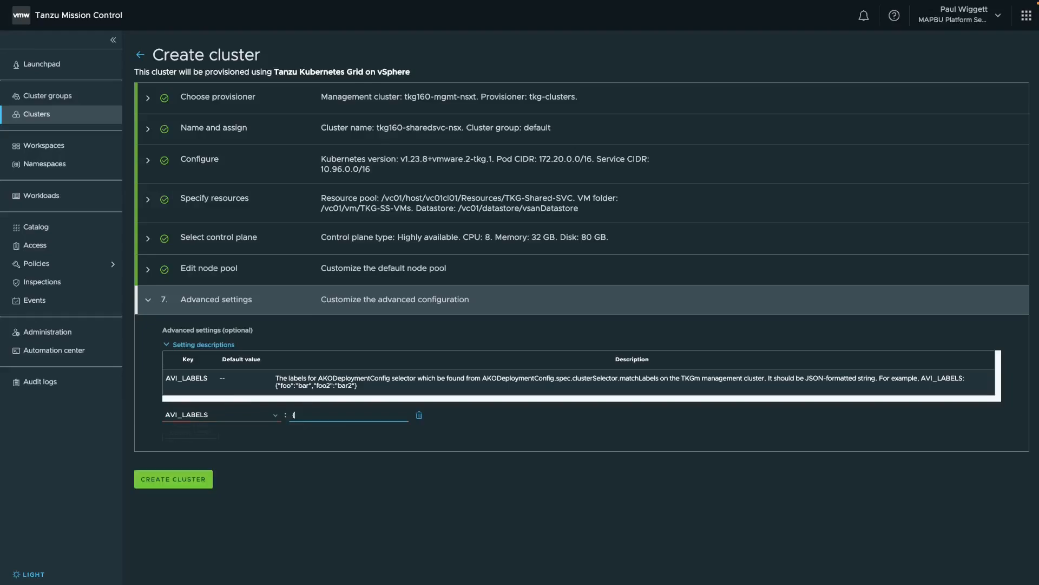
pyautogui.write('"type')
pyautogui.press('BackSpace')
pyautogui.press('BackSpace')
pyautogui.press('BackSpace')
pyautogui.press('BackSpace')
pyautogui.write('typ')
pyautogui.press('BackSpace')
pyautogui.press('BackSpace')
pyautogui.write('ype')
pyautogui.write('":"management')
pyautogui.click(189, 486)
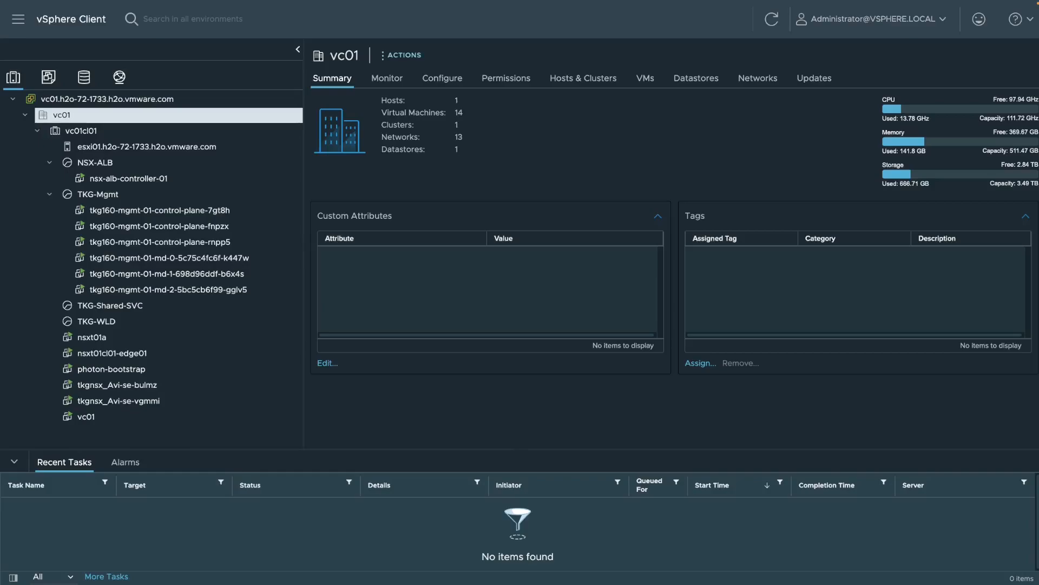
# Collapse the TKG-Mgmt resource pool in the vSphere Client inventory.
pyautogui.click(50, 195)
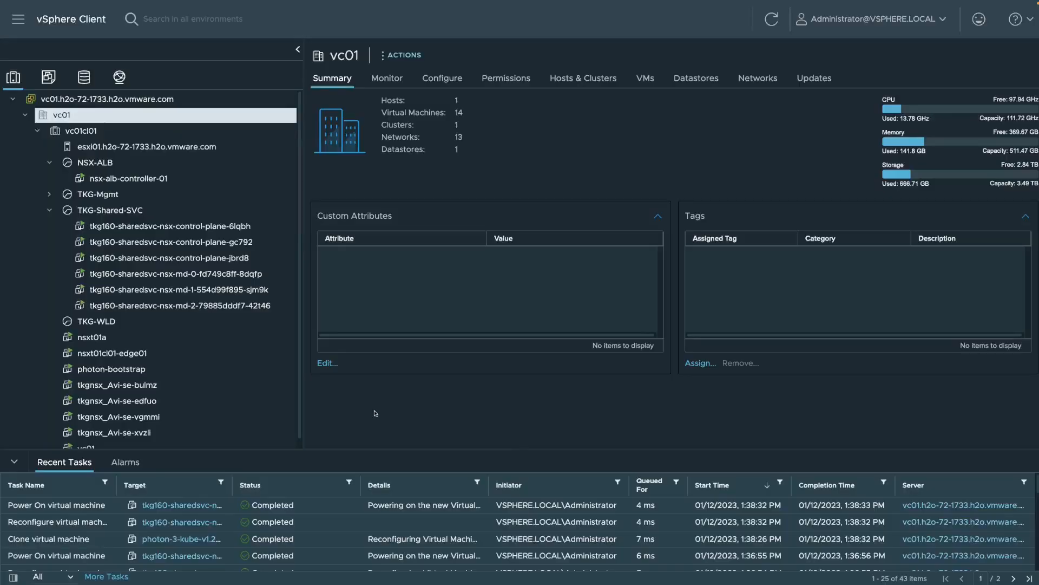
# Examine the VMs and templates inventory in the vSphere Client, and refresh the tkg160-sharedsvc-nsx cluster overview in Tanzu Mission Control.
pyautogui.scroll(-1, 271, 399)
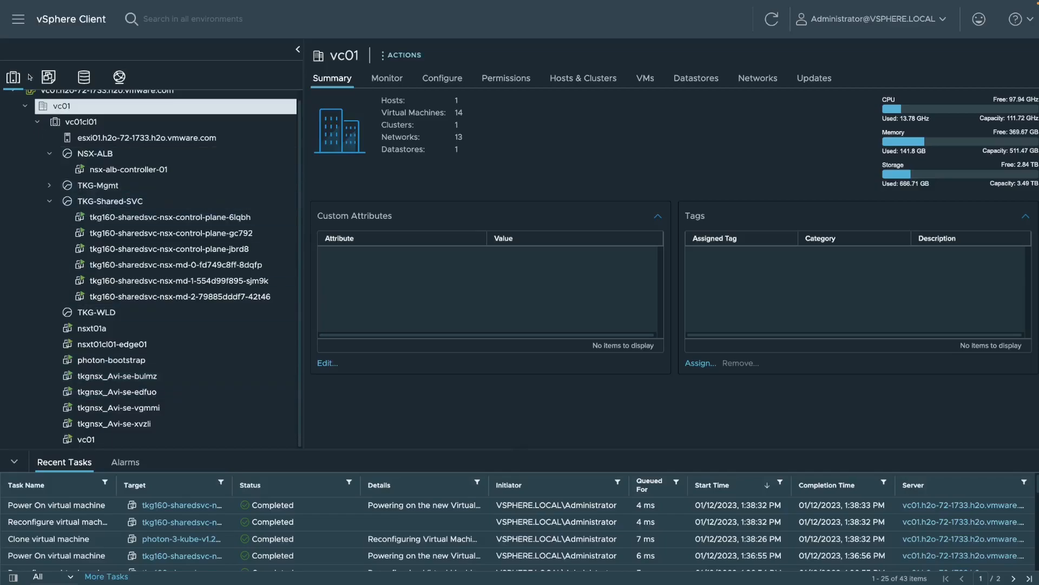
pyautogui.click(49, 76)
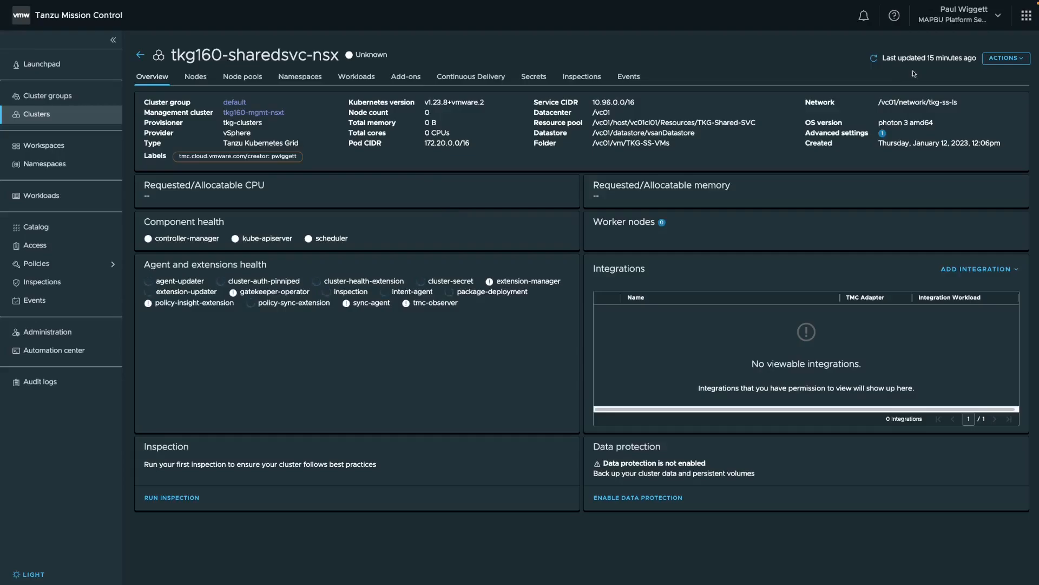
pyautogui.click(875, 58)
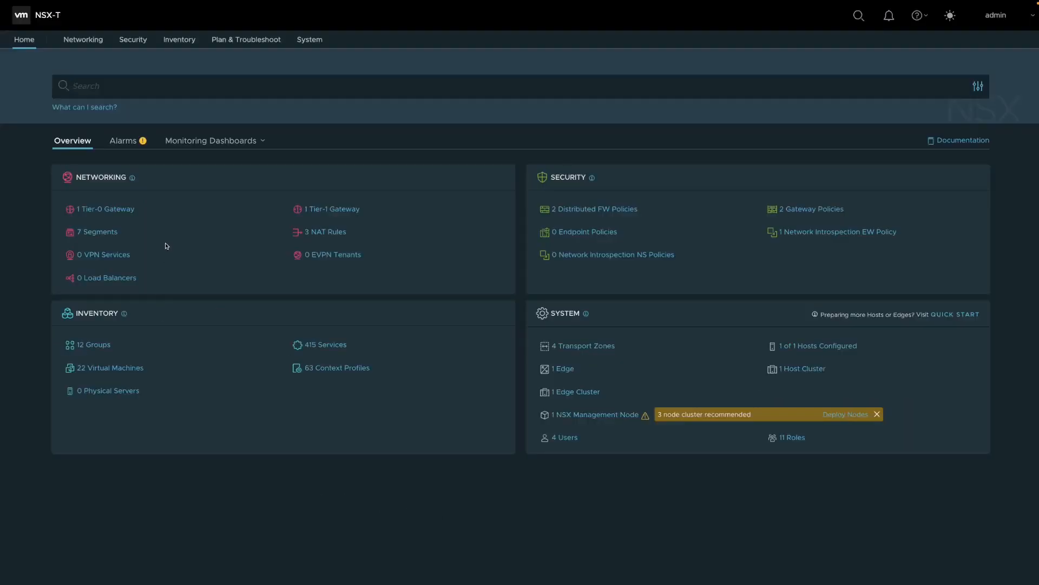
# Switch to NSX-T and examine the networking segments and the network topology.
pyautogui.click(83, 43)
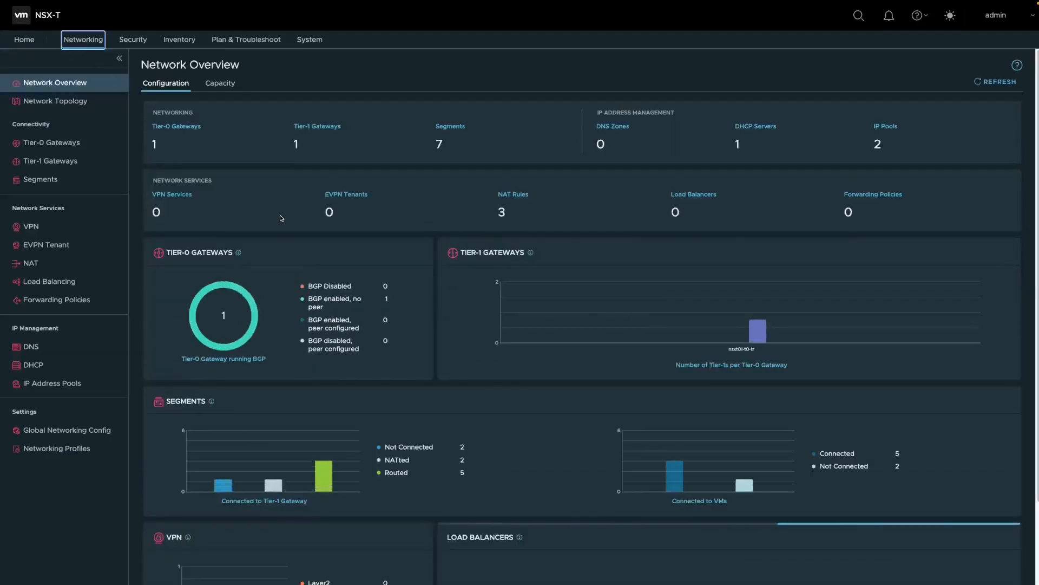
pyautogui.click(57, 183)
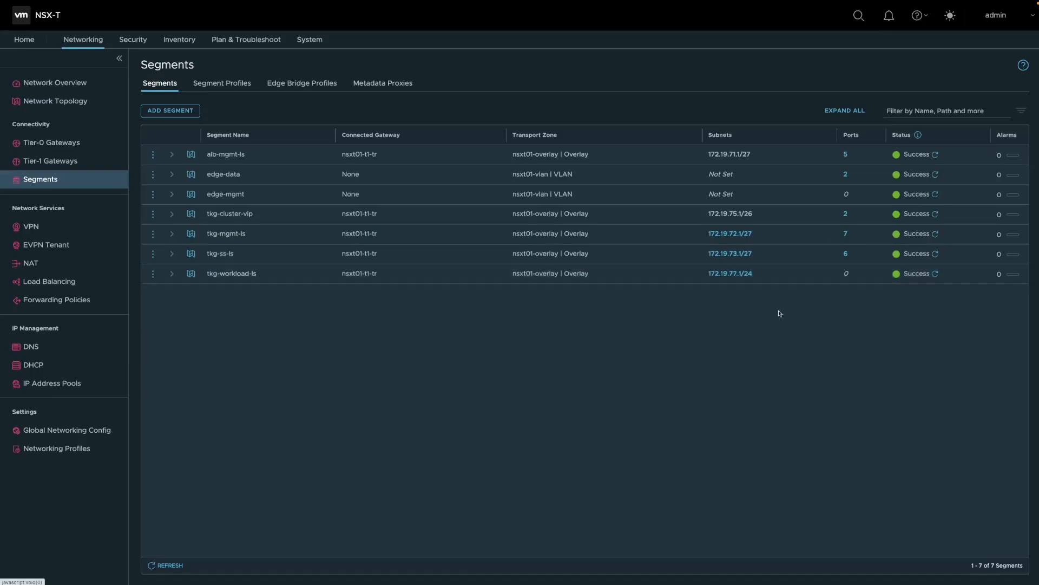
pyautogui.click(84, 100)
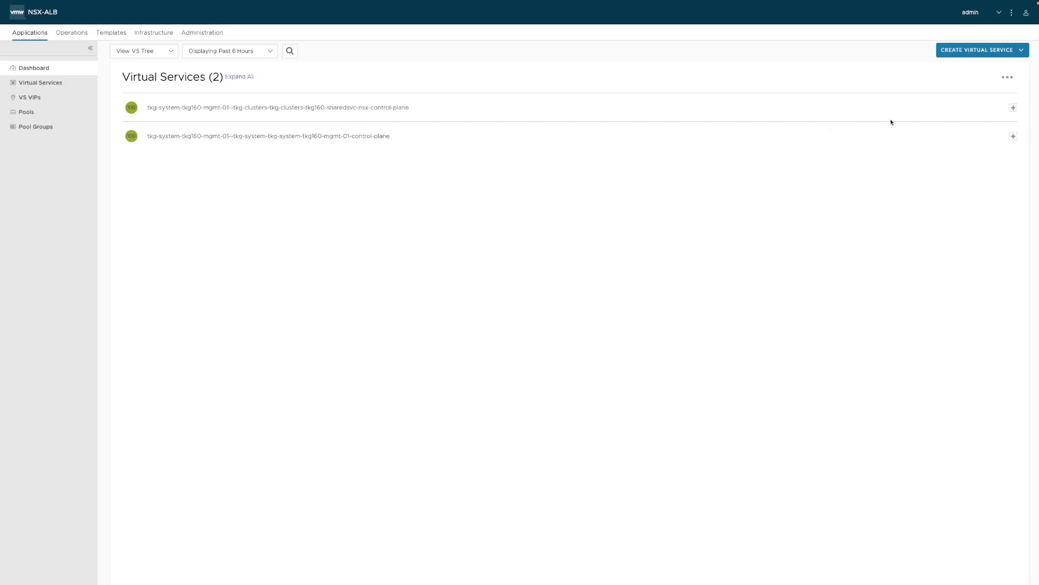
# Switch to NSX-ALB and expand the virtual service for the tkg160-sharedsvc-nsx control plane.
pyautogui.click(1013, 108)
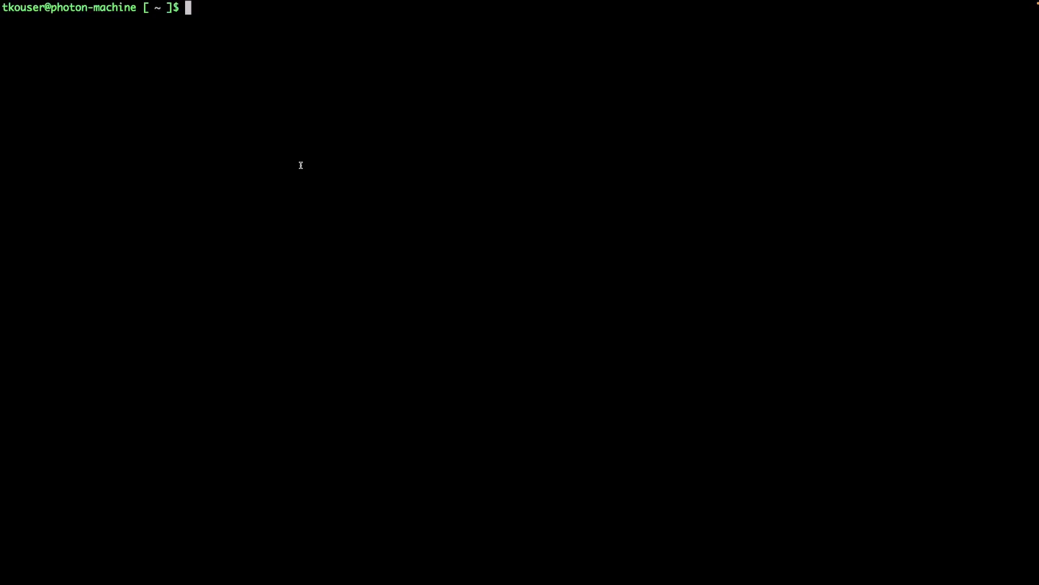
# Switch to the terminal and list the Tanzu clusters with tanzu cluster list.
pyautogui.write('tanzu cluster ')
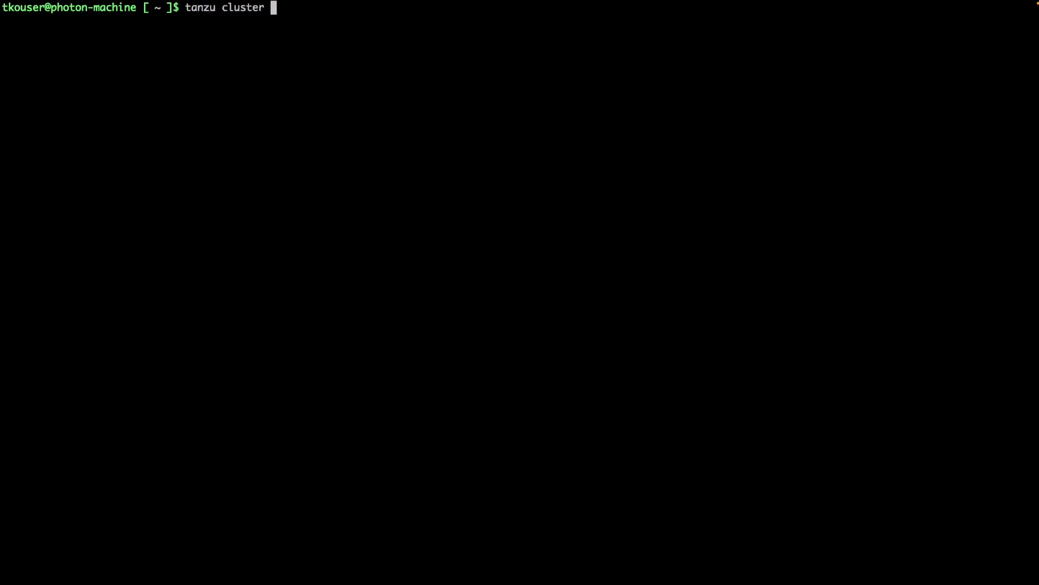
pyautogui.write('list')
pyautogui.press('Return')
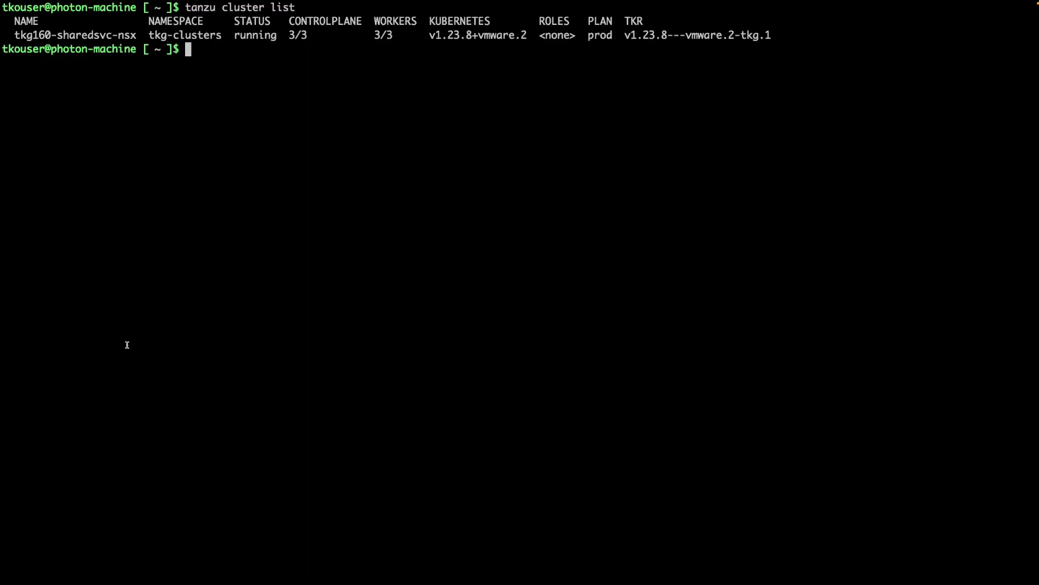
# Label cluster.cluster.x-k8s.io/tkg160-sharedsvc-nsx with cluster-role.tkg.tanzu.vmware.com/tanzu-services="" using kubectl, with --overwrite=true in the tkg-clusters namespace.
pyautogui.write('kubectl label cluster.cluster.x-k8s.io/tkg160-sharedsvc-nsx cluster-role.tkg.tanzu.vmware.com/tanzu-services="" --overwrite=true')
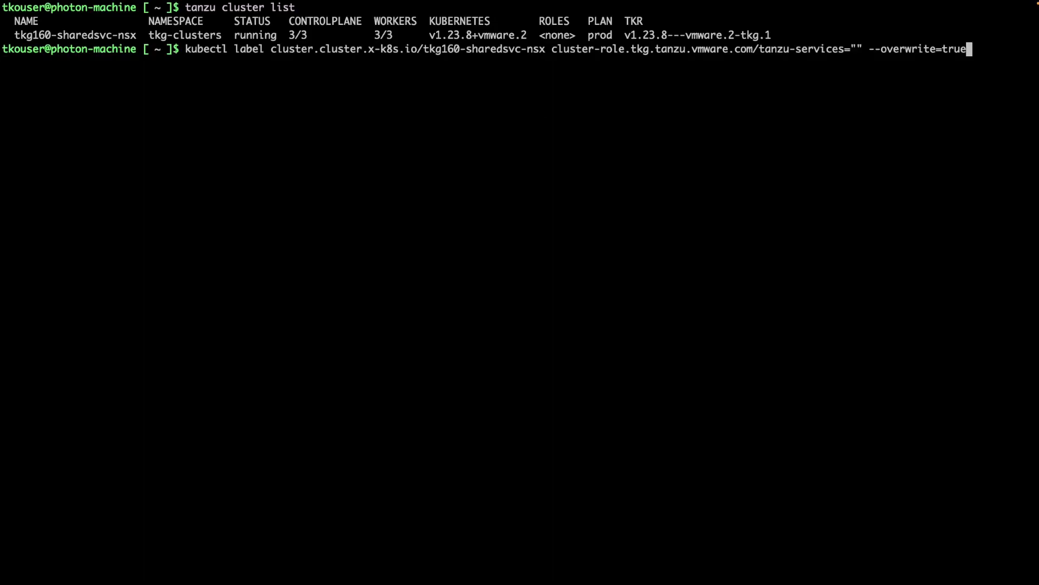
pyautogui.write('-n')
pyautogui.write(' tkg-clusters')
pyautogui.press('Return')
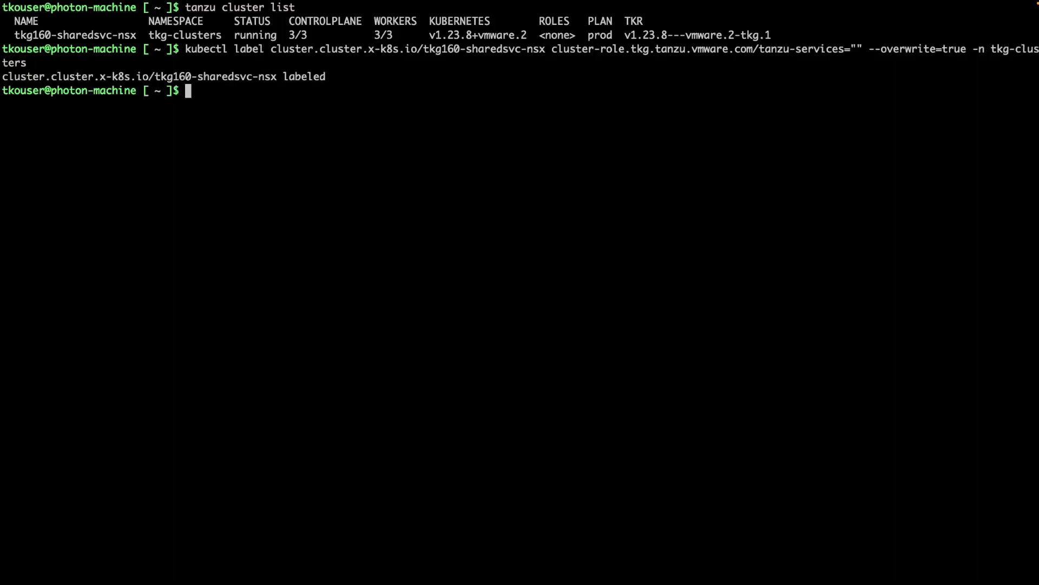
# Run tanzu cluster list again to check the role assigned to tkg160-sharedsvc-nsx.
pyautogui.write('tanzu cluster list')
pyautogui.press('Return')
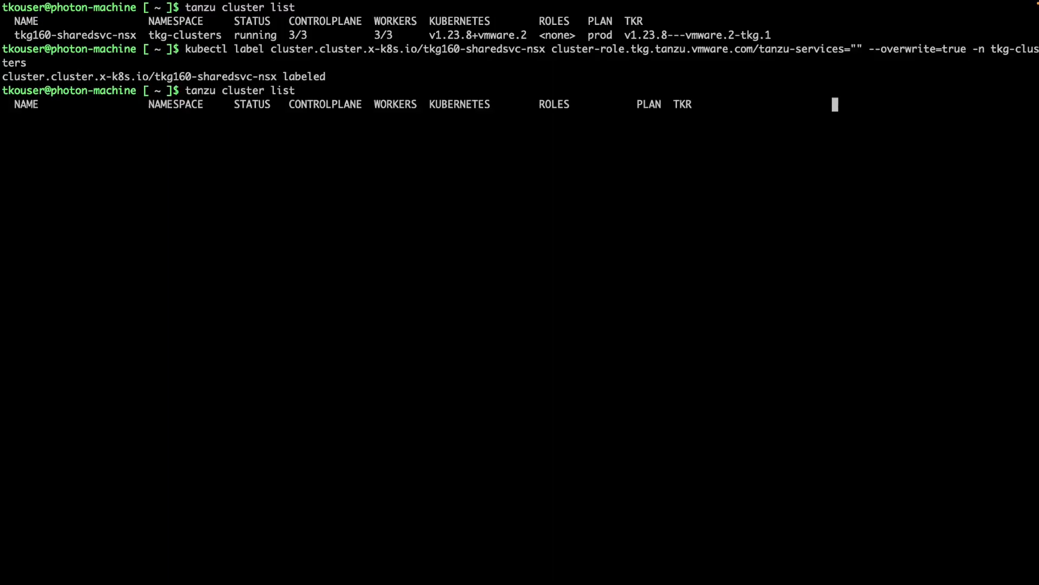